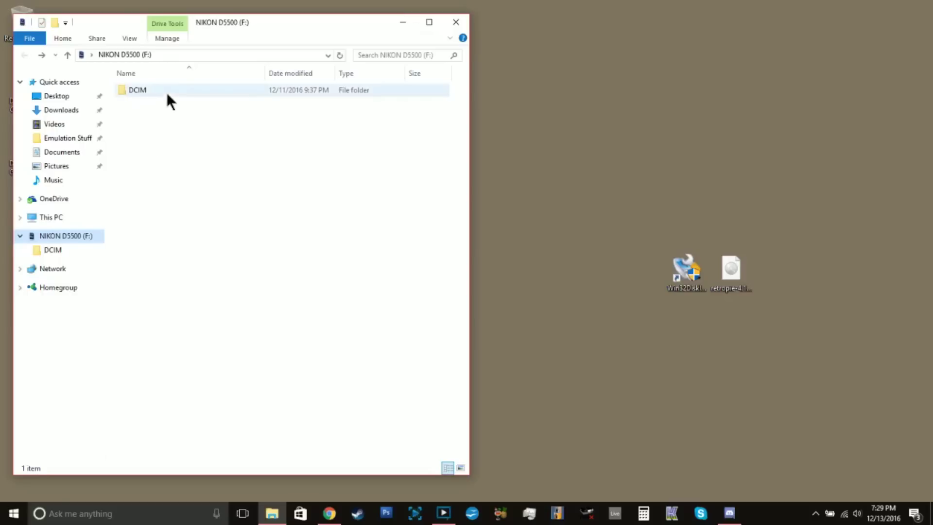
Step: Quick-format the NIKON D5500 (F:) card as FAT32, accepting the erase warning and keeping its volume label
{"action": "right_click", "coordinate": [75, 239]}
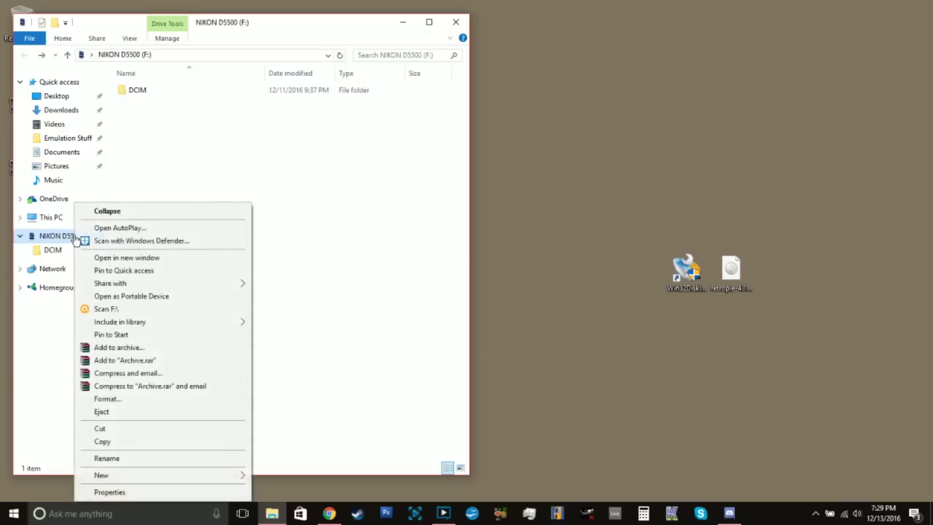
{"action": "left_click", "coordinate": [134, 400]}
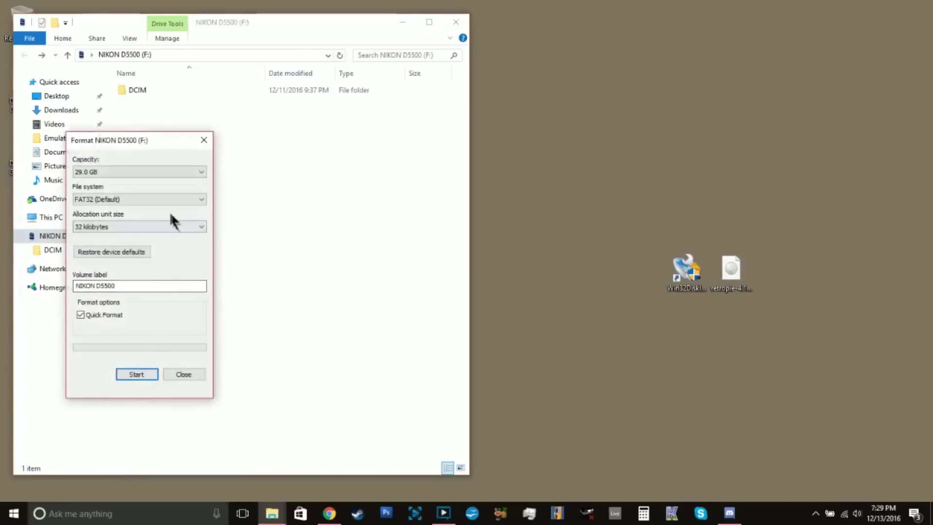
{"action": "left_click", "coordinate": [159, 200]}
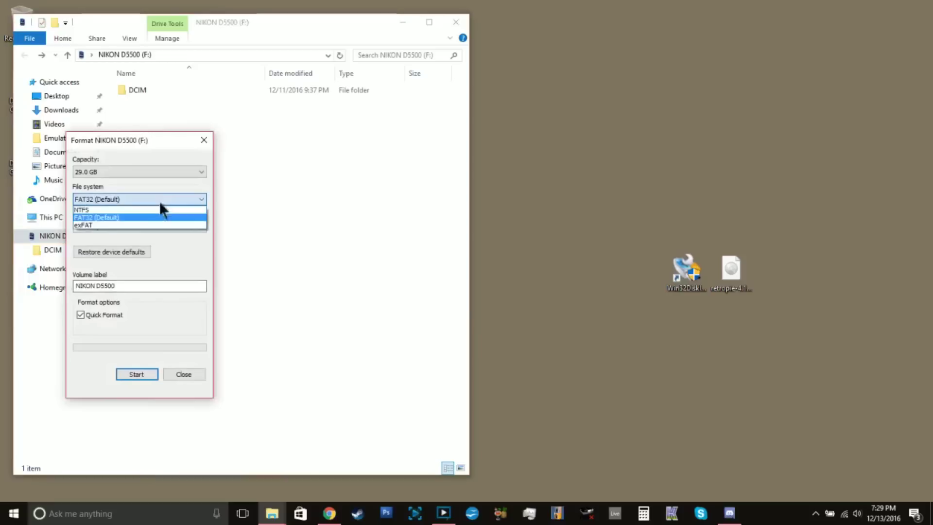
{"action": "left_click", "coordinate": [118, 218]}
{"action": "left_click", "coordinate": [119, 287]}
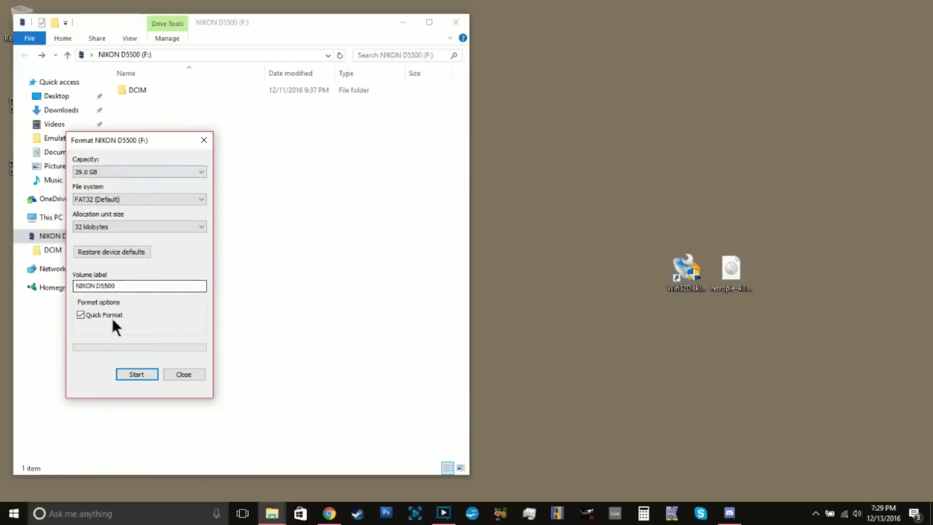
{"action": "left_click", "coordinate": [138, 373]}
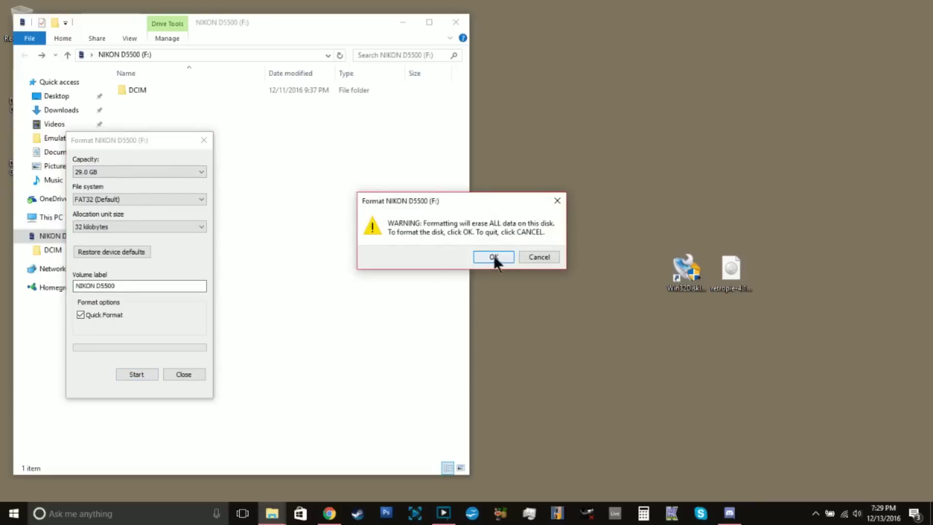
{"action": "left_click", "coordinate": [494, 256]}
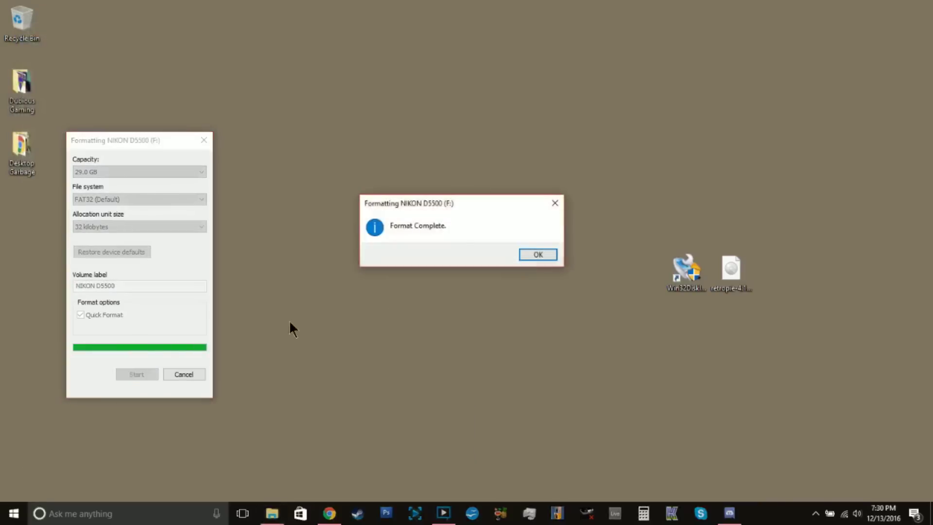
{"action": "left_click", "coordinate": [538, 256]}
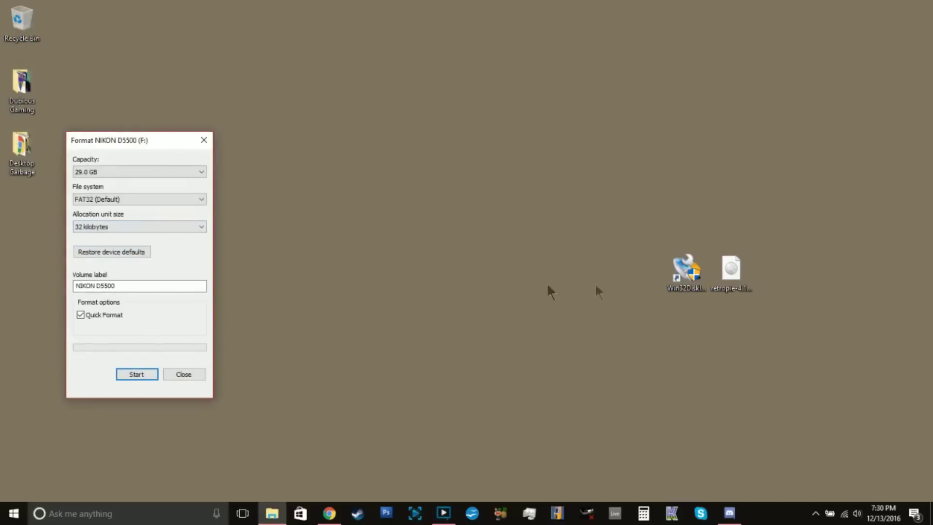
Step: Launch Win32 Disk Imager and load the retropie-4.1-rpi2_rpi3 image from the Desktop as the image file
{"action": "double_click", "coordinate": [675, 271]}
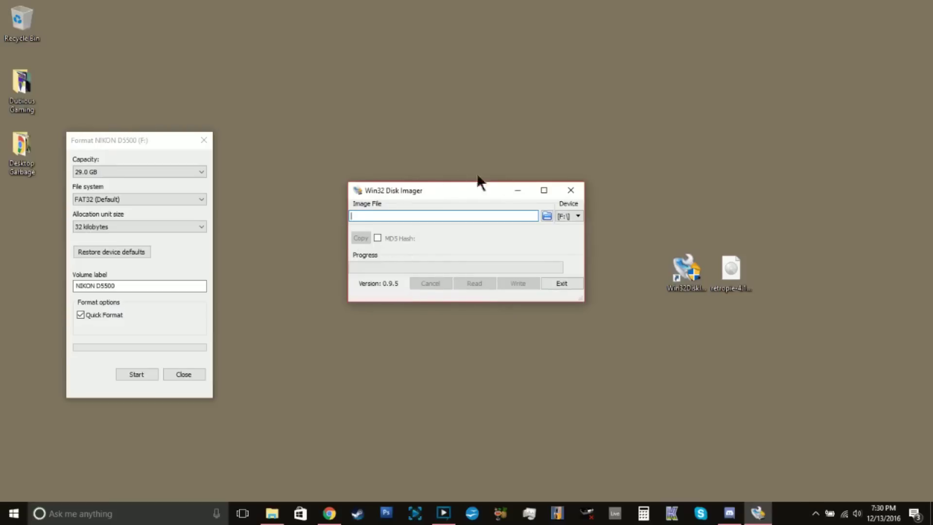
{"action": "left_click", "coordinate": [741, 264]}
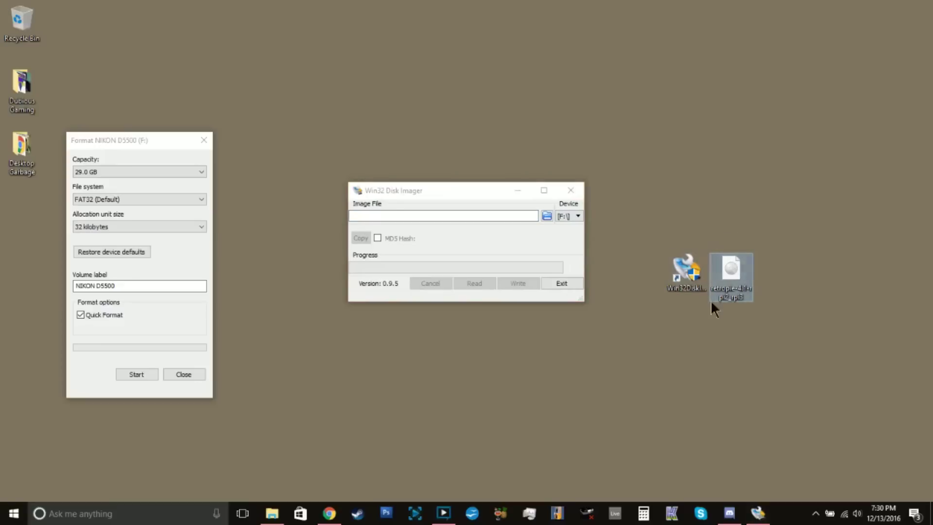
{"action": "left_click", "coordinate": [544, 215]}
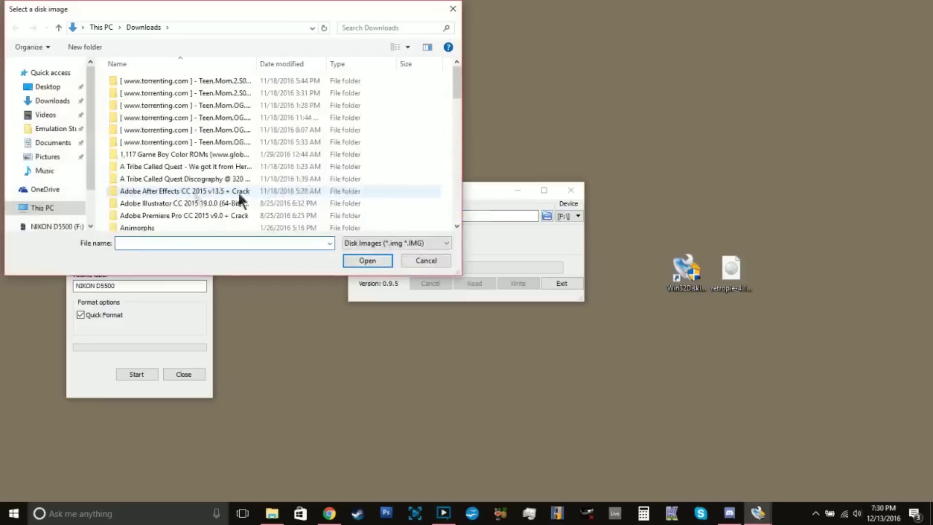
{"action": "left_click", "coordinate": [46, 89]}
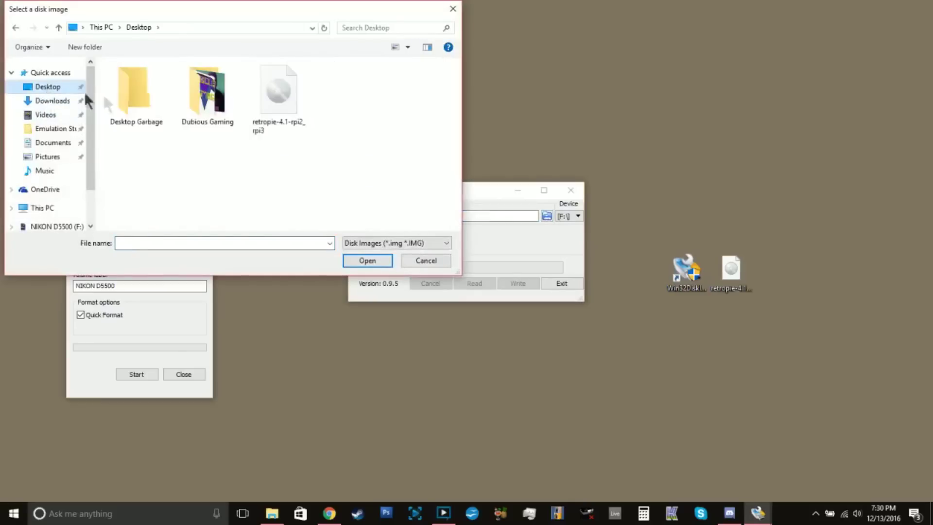
{"action": "double_click", "coordinate": [284, 98]}
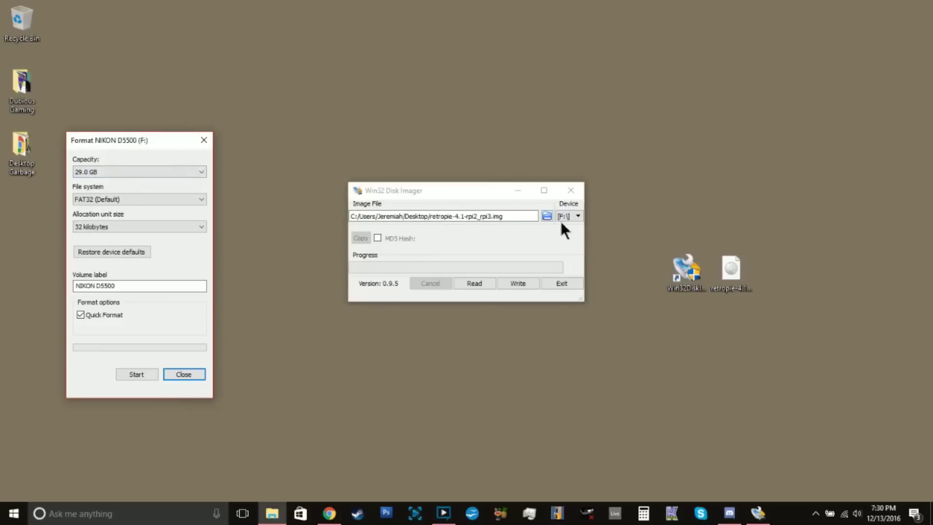
Step: Write the loaded RetroPie image to device F:\, confirming the overwrite and dismissing the completion notice
{"action": "left_click", "coordinate": [578, 217]}
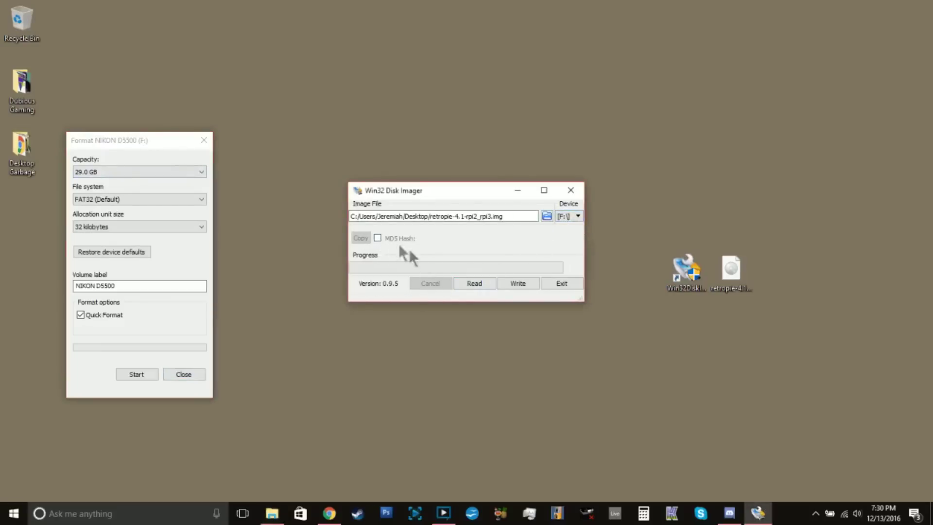
{"action": "left_click", "coordinate": [519, 282]}
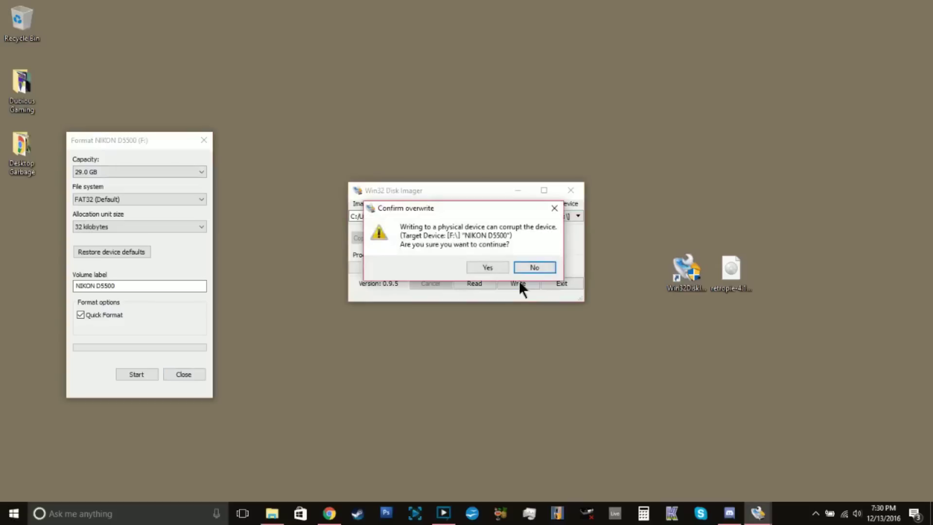
{"action": "left_click", "coordinate": [488, 267]}
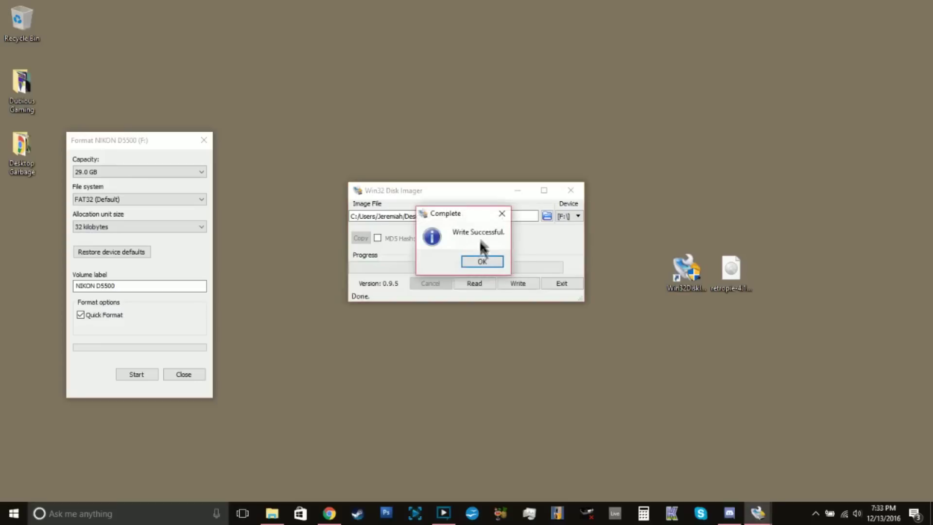
{"action": "left_click", "coordinate": [482, 261]}
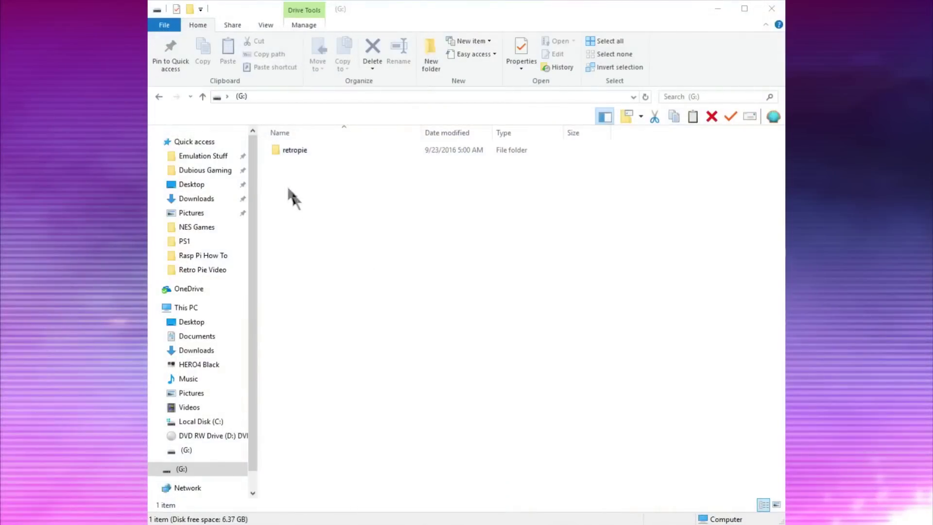
Step: Open the roms folder inside retropie on the G: drive and look through its console folders
{"action": "double_click", "coordinate": [300, 149]}
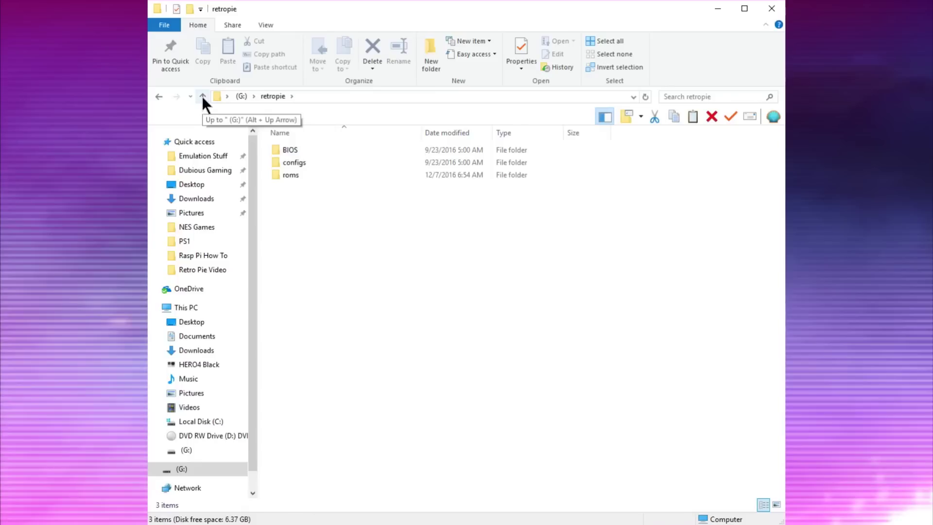
{"action": "double_click", "coordinate": [293, 175]}
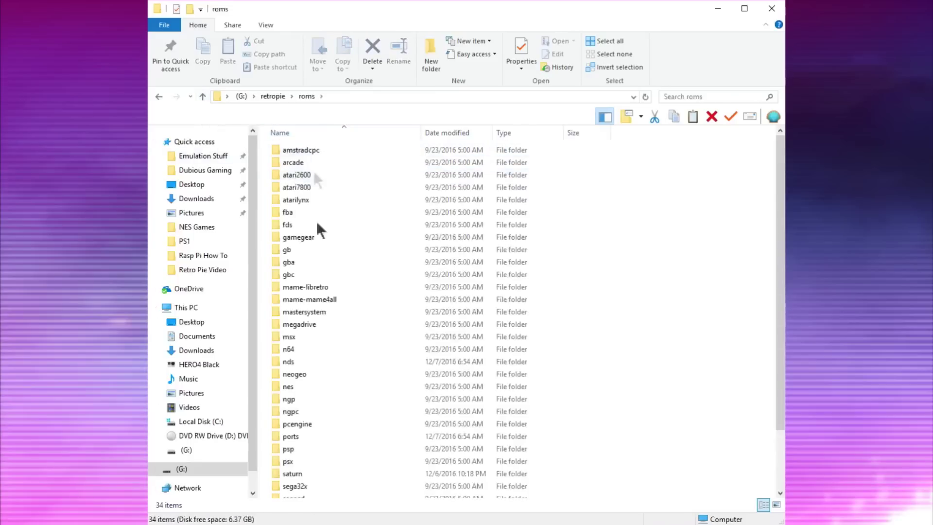
{"action": "scroll", "coordinate": [320, 349], "scroll_direction": "down", "scroll_amount": 2}
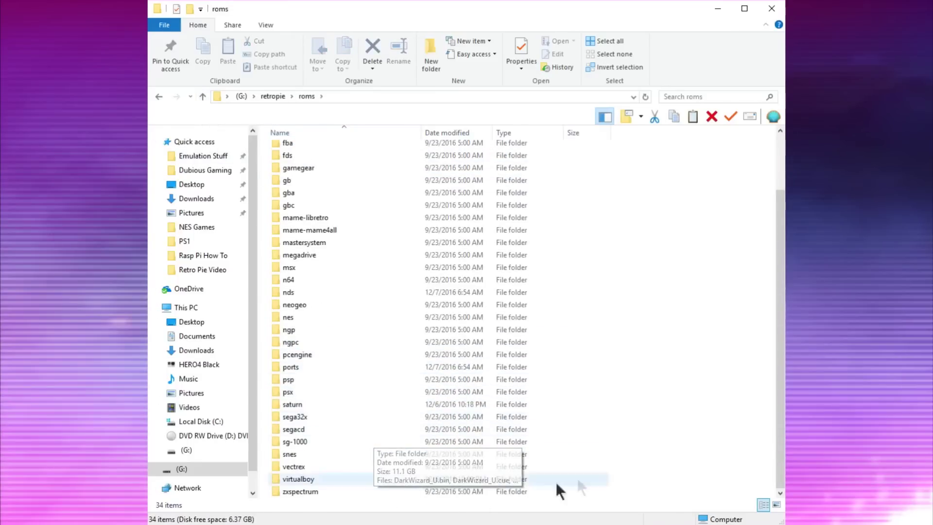
{"action": "scroll", "coordinate": [400, 245], "scroll_direction": "up", "scroll_amount": 2}
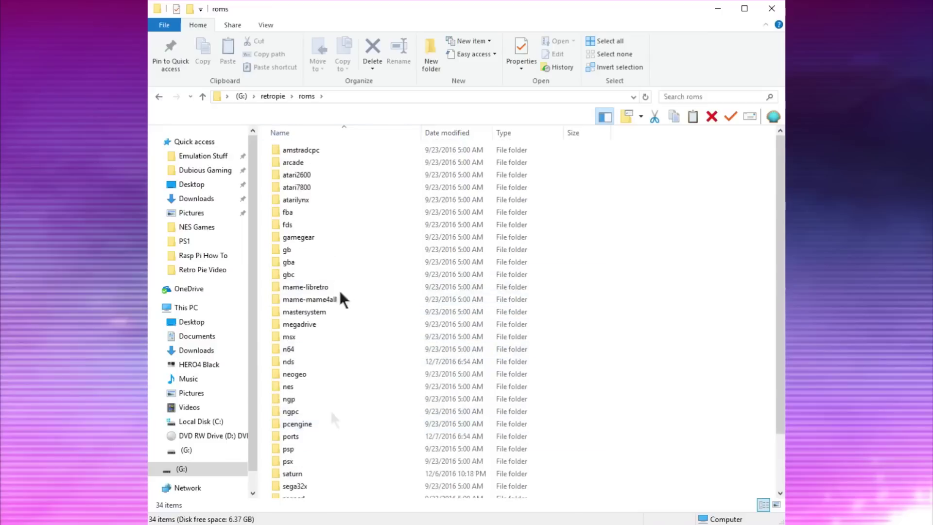
Step: Examine the BIOS folder inside retropie, checking the SCPH1001.BIN.BIN and fds_bios.bin files
{"action": "left_click", "coordinate": [163, 95]}
{"action": "double_click", "coordinate": [303, 149]}
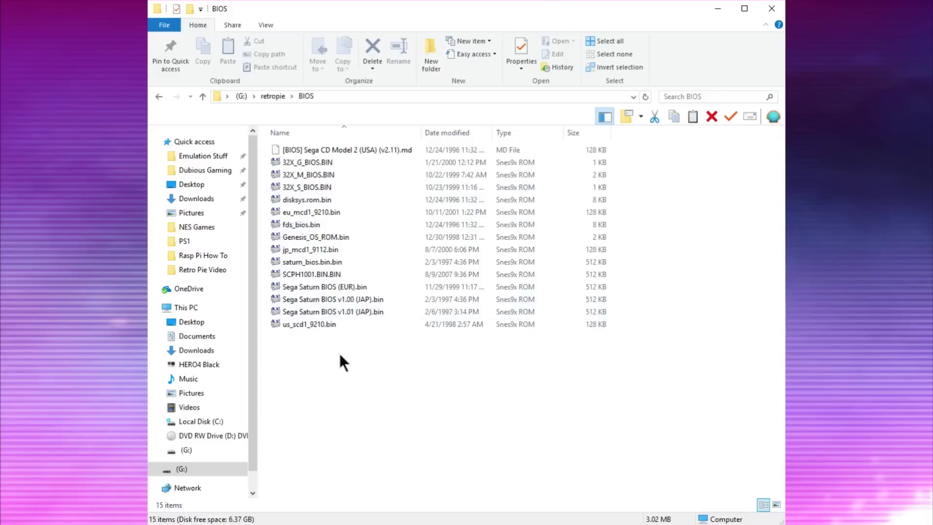
{"action": "left_click", "coordinate": [398, 275]}
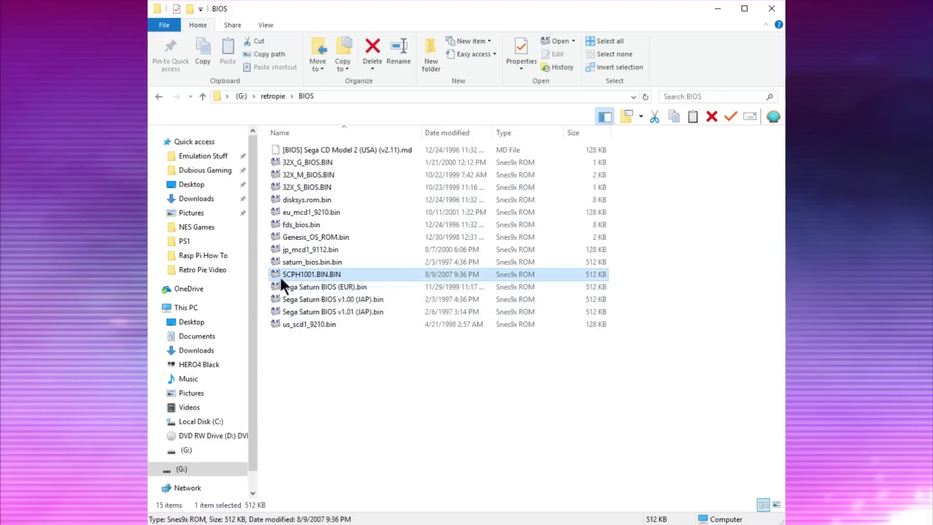
{"action": "left_click", "coordinate": [366, 370]}
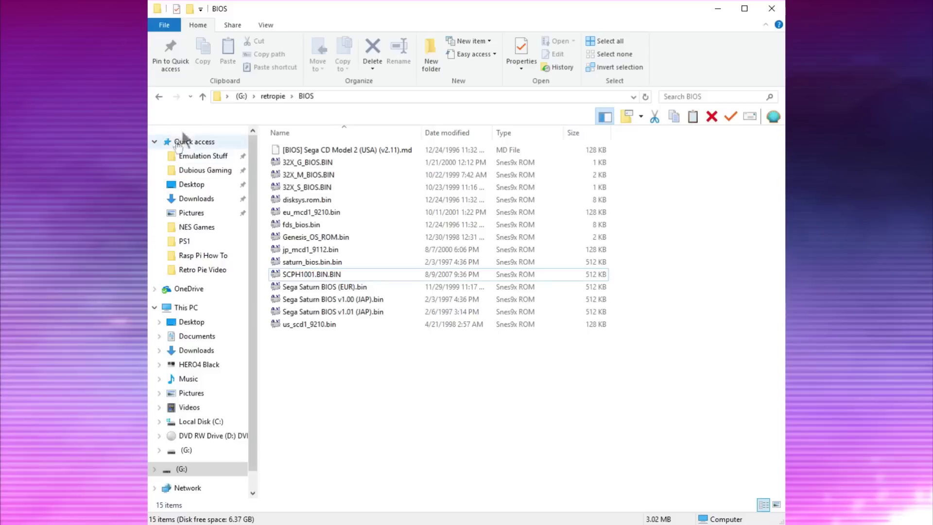
{"action": "left_click", "coordinate": [202, 96]}
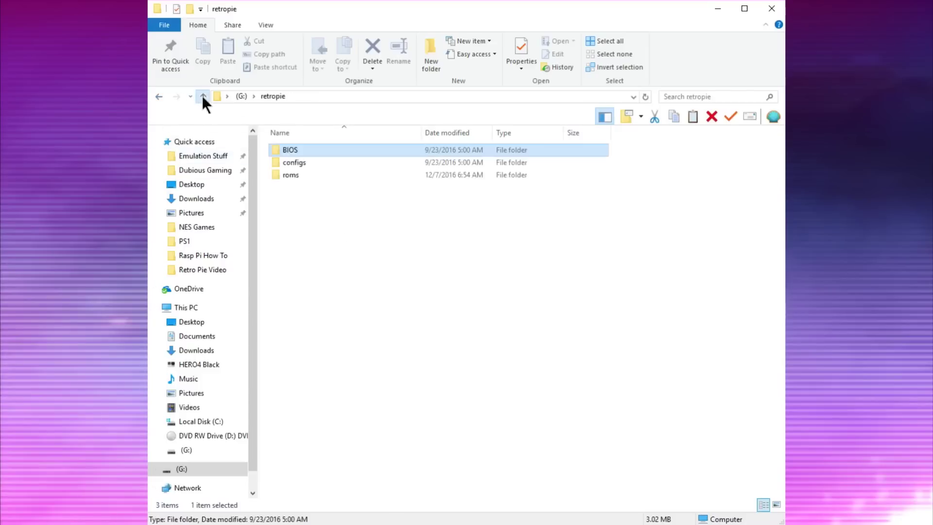
{"action": "double_click", "coordinate": [294, 151]}
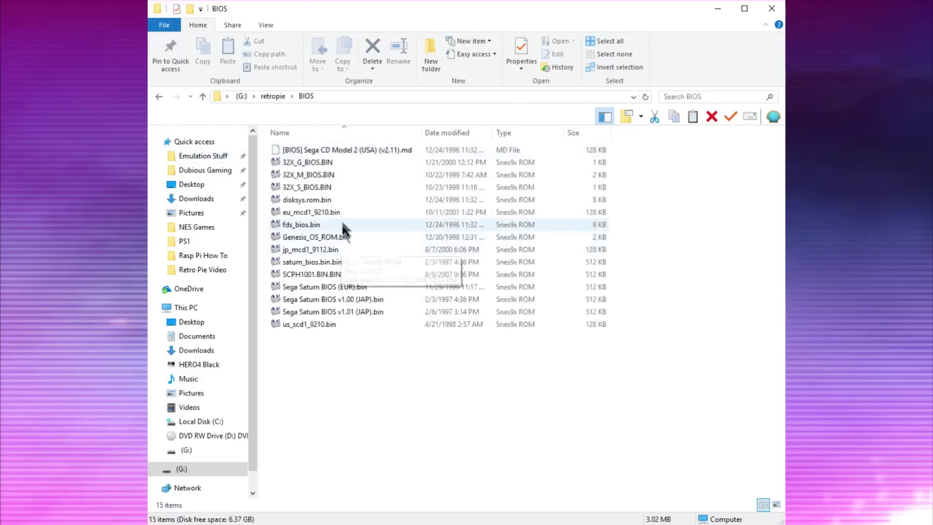
{"action": "left_click", "coordinate": [342, 274]}
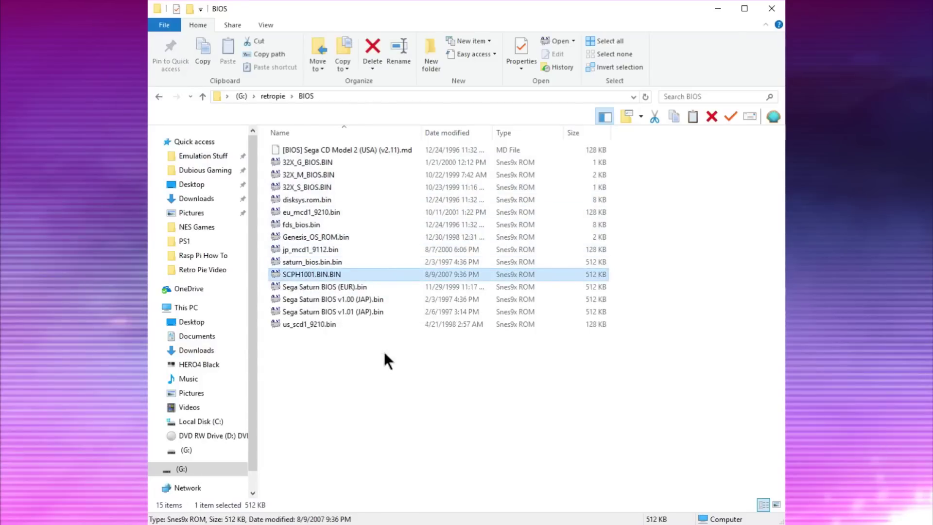
{"action": "left_click", "coordinate": [296, 225]}
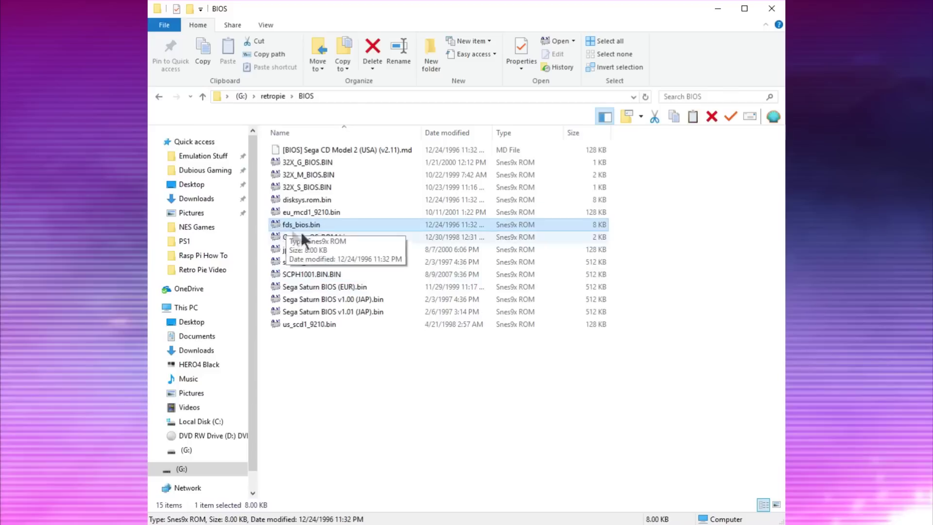
Step: Go back to the roms folder and examine the game files stored in its msx folder
{"action": "left_click", "coordinate": [202, 96]}
{"action": "double_click", "coordinate": [297, 175]}
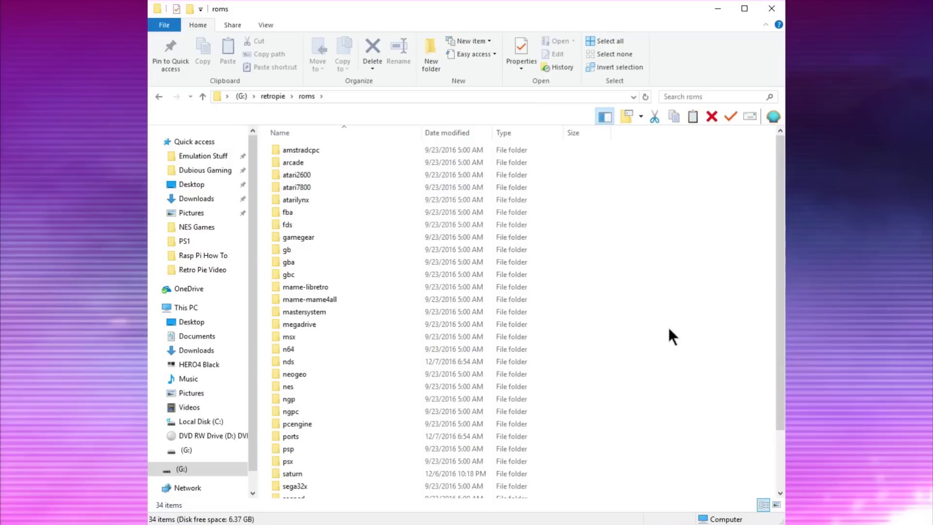
{"action": "scroll", "coordinate": [669, 326], "scroll_direction": "down", "scroll_amount": 2}
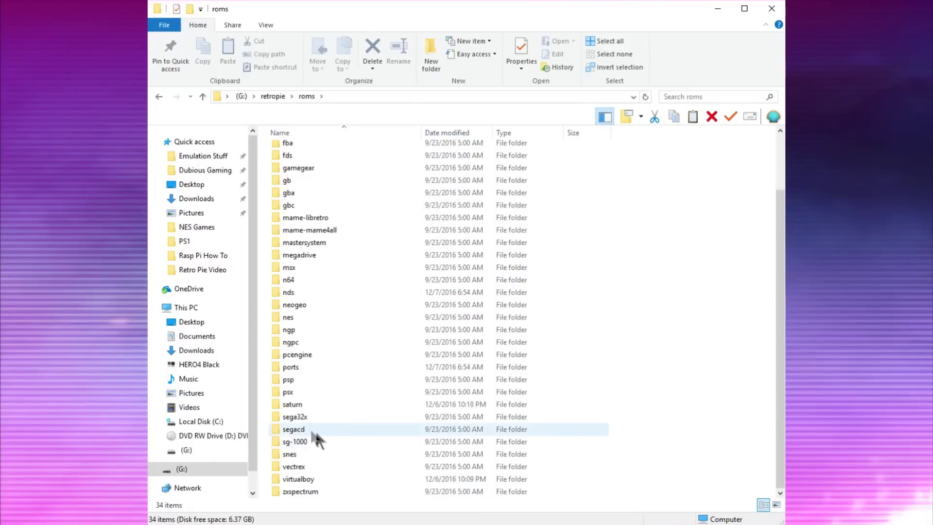
{"action": "scroll", "coordinate": [650, 371], "scroll_direction": "up", "scroll_amount": 2}
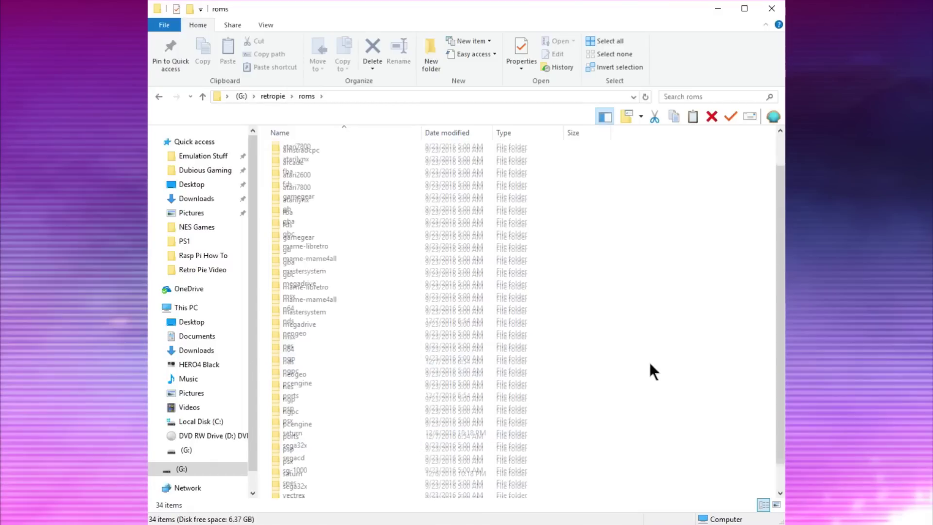
{"action": "double_click", "coordinate": [289, 336]}
{"action": "scroll", "coordinate": [292, 273], "scroll_direction": "down", "scroll_amount": 6}
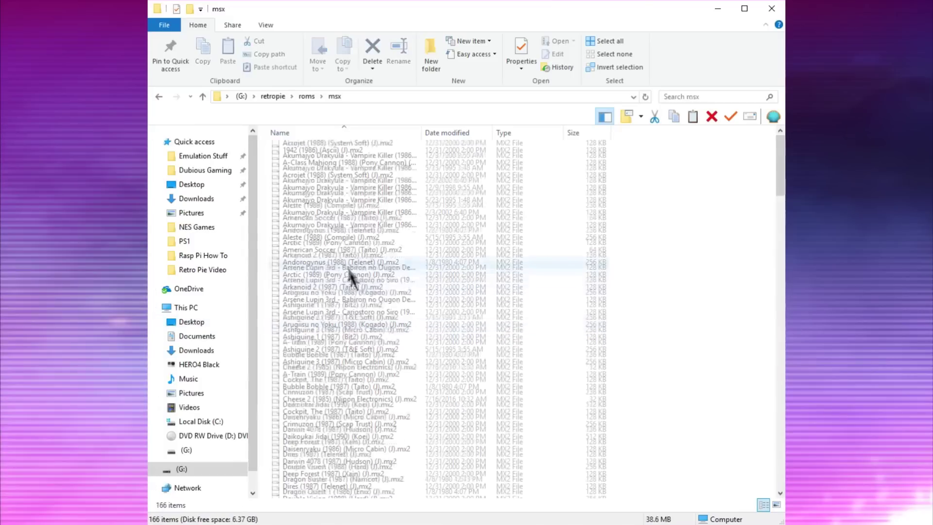
{"action": "scroll", "coordinate": [345, 265], "scroll_direction": "up", "scroll_amount": 6}
{"action": "left_click", "coordinate": [202, 95]}
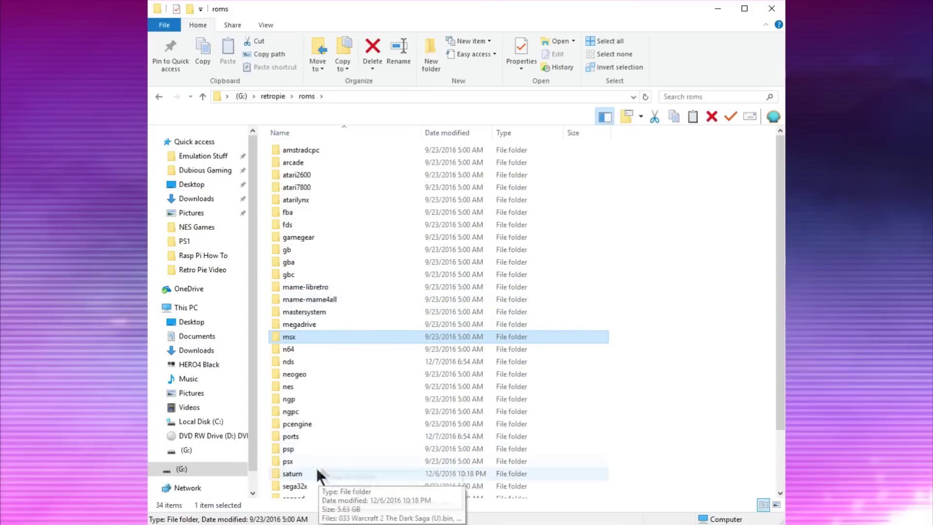
Step: Review the full list of console folders in roms and clear the msx folder's selection
{"action": "scroll", "coordinate": [652, 387], "scroll_direction": "down", "scroll_amount": 2}
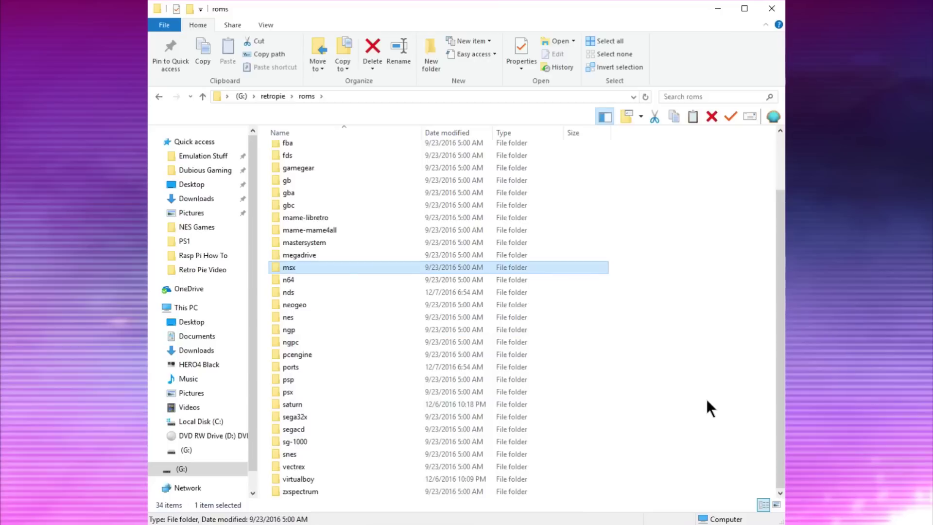
{"action": "scroll", "coordinate": [637, 397], "scroll_direction": "up", "scroll_amount": 2}
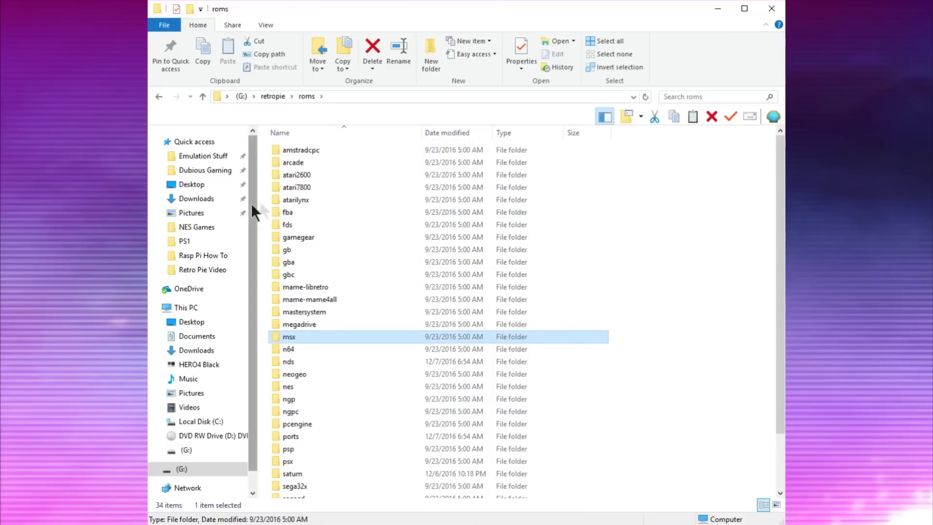
{"action": "left_click", "coordinate": [728, 291]}
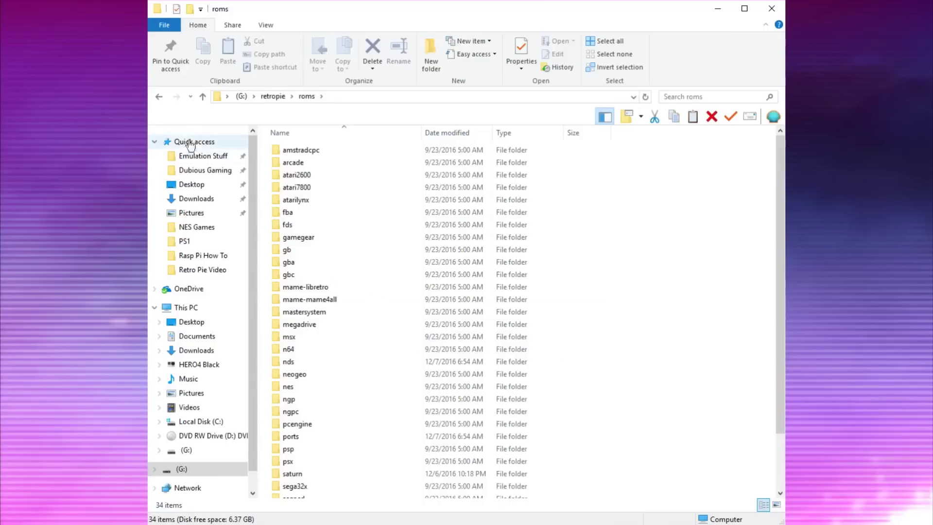
Step: Go up to the root of the G: drive and retrace the path through retropie into the roms folder
{"action": "left_click", "coordinate": [200, 96]}
{"action": "left_click", "coordinate": [200, 96]}
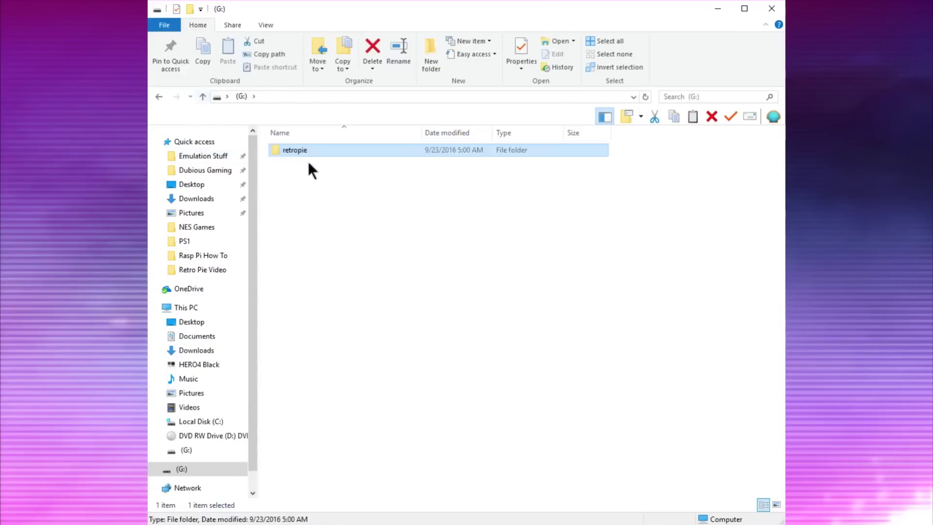
{"action": "double_click", "coordinate": [300, 149]}
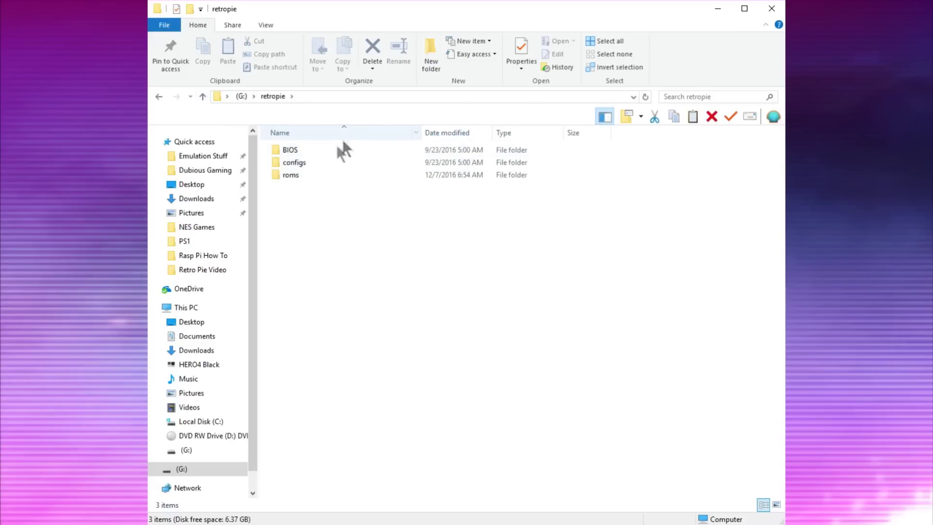
{"action": "double_click", "coordinate": [327, 175]}
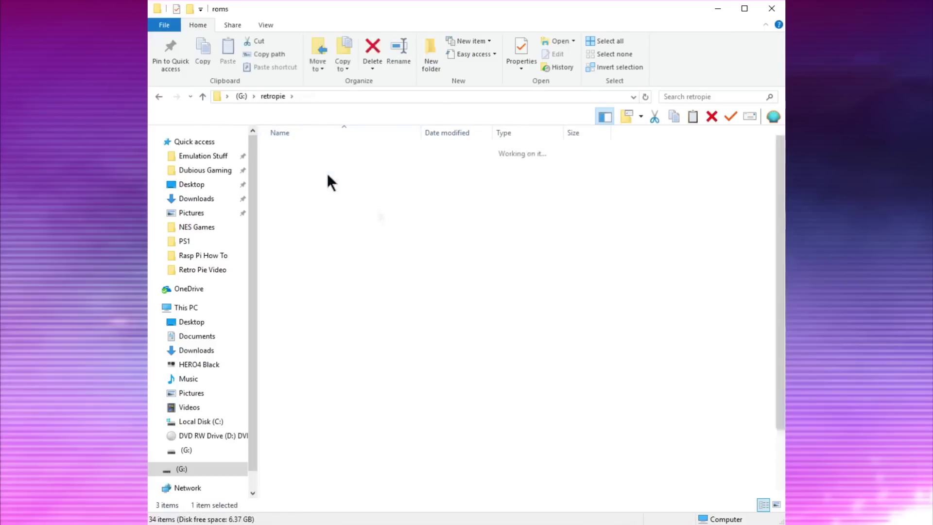
Step: Return to the retropie folder, recheck the console folders inside roms, and go back up to retropie
{"action": "left_click", "coordinate": [202, 96]}
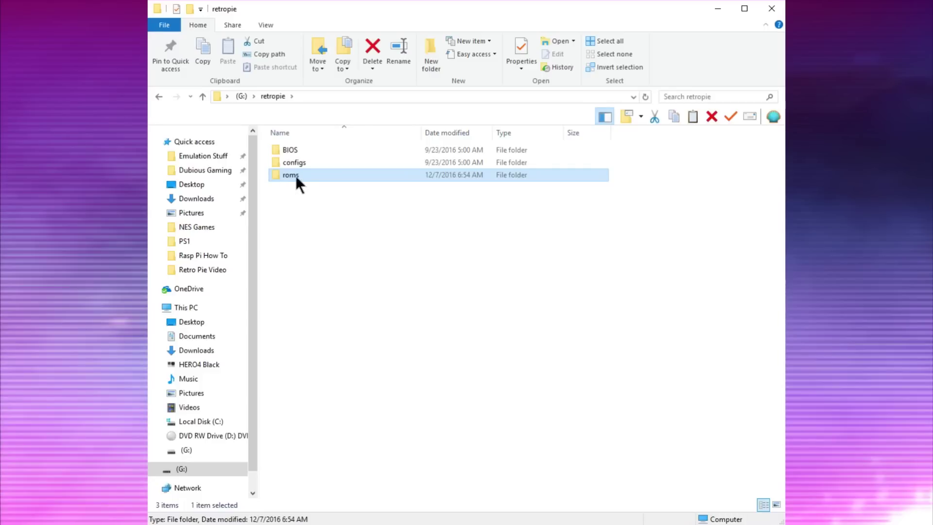
{"action": "double_click", "coordinate": [325, 174]}
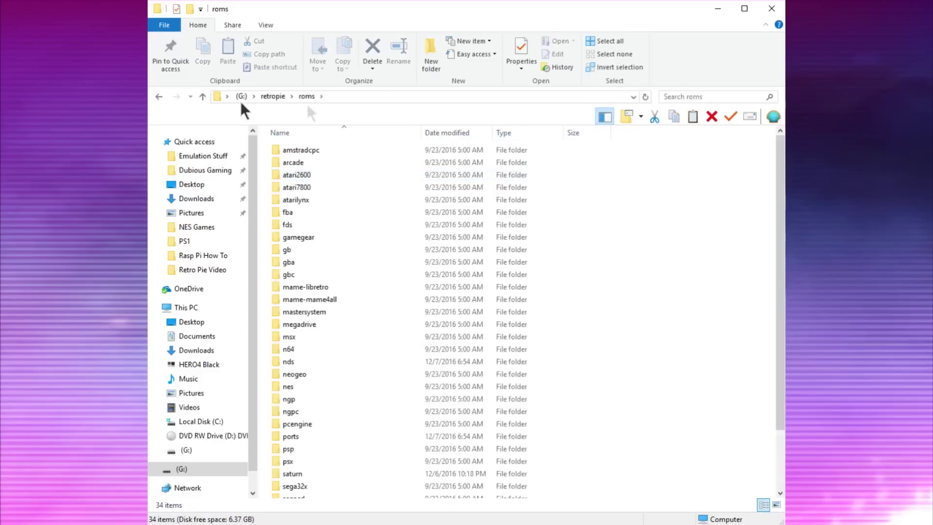
{"action": "left_click", "coordinate": [203, 96]}
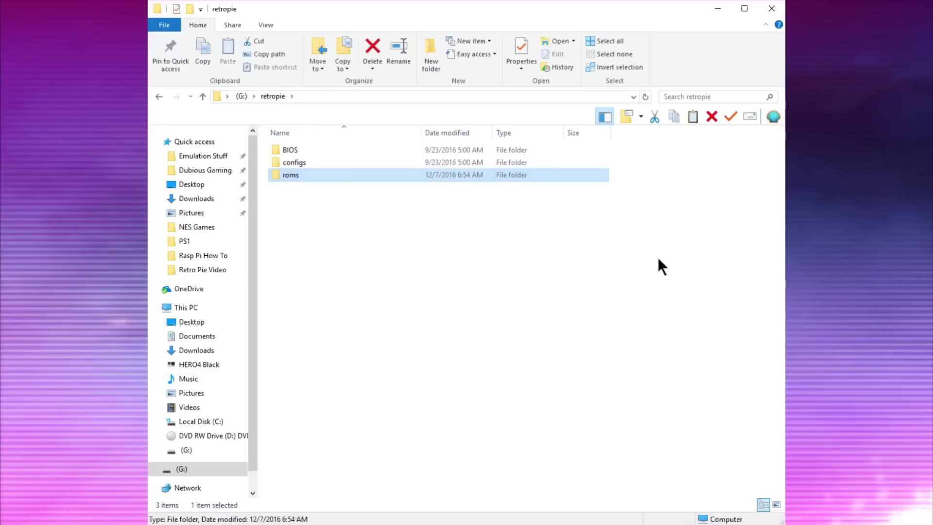